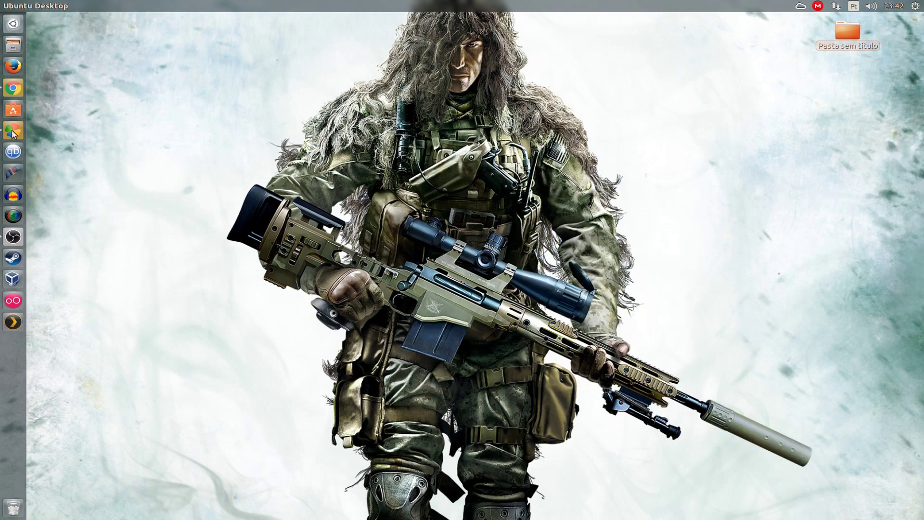
# - Bring up the PlayOnLinux configuration window and select the GHOST_WARRIOR_TESTE virtual drive
pyautogui.click(13, 131)
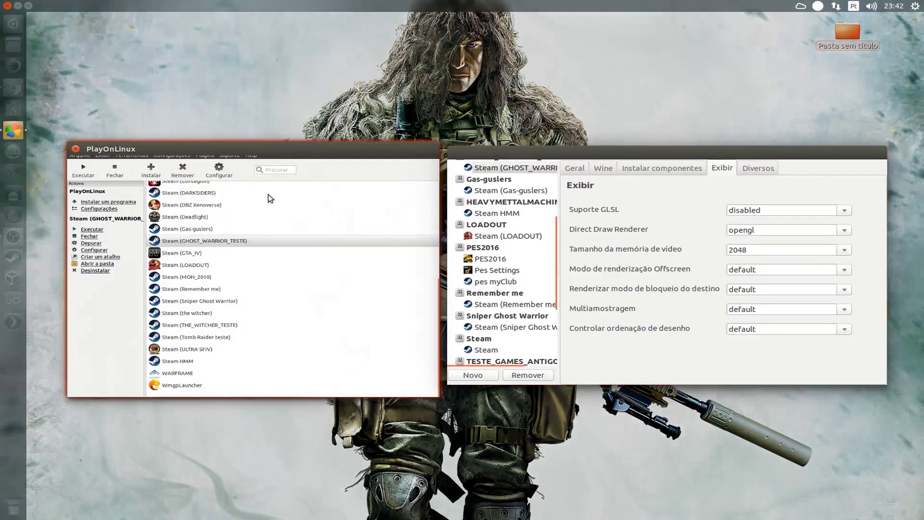
pyautogui.click(269, 197)
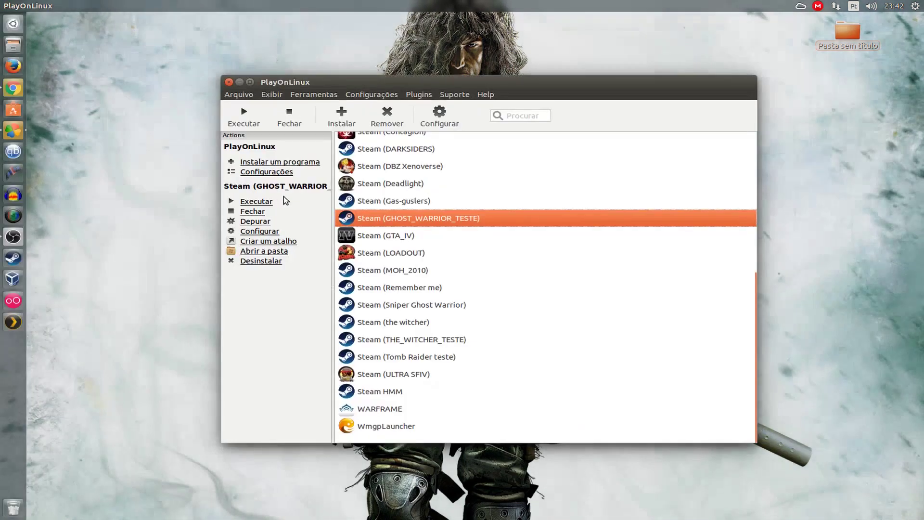
pyautogui.click(239, 82)
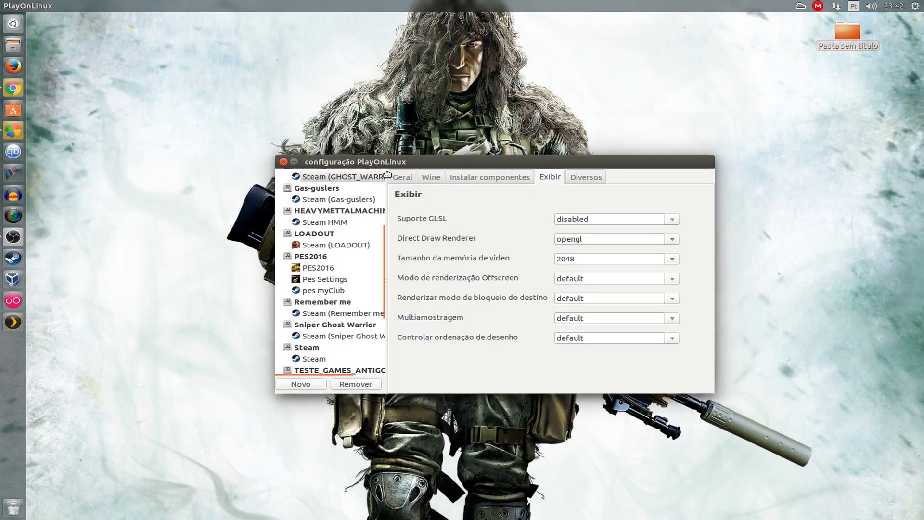
pyautogui.moveTo(387, 174); pyautogui.dragTo(389, 199)
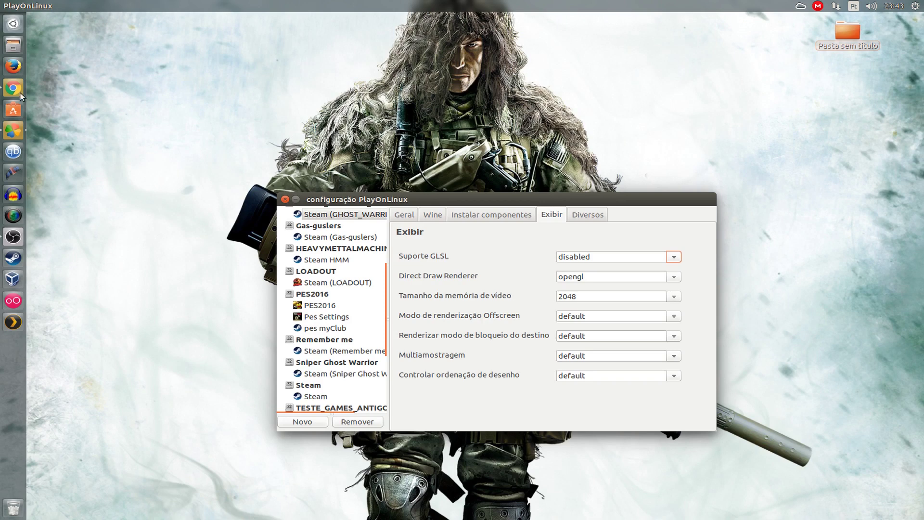
pyautogui.scroll(3, 363, 258)
pyautogui.click(357, 275)
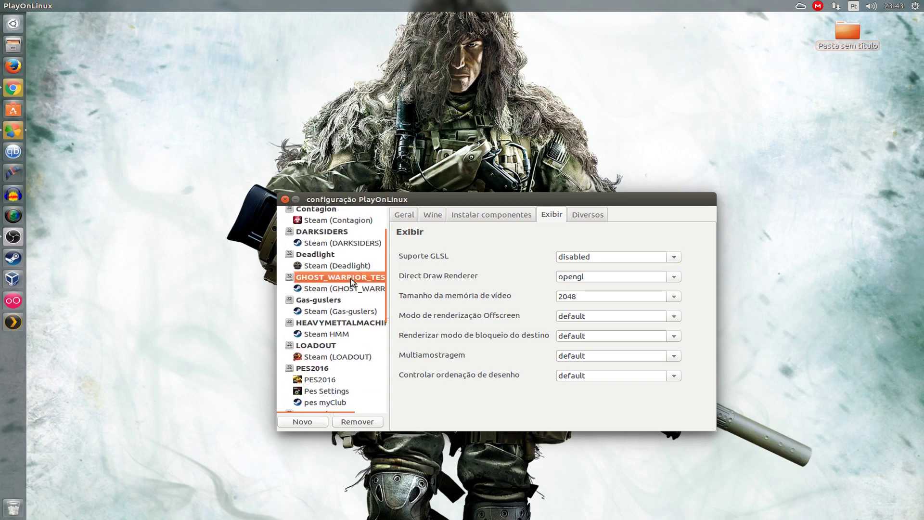
pyautogui.moveTo(410, 197); pyautogui.dragTo(375, 107)
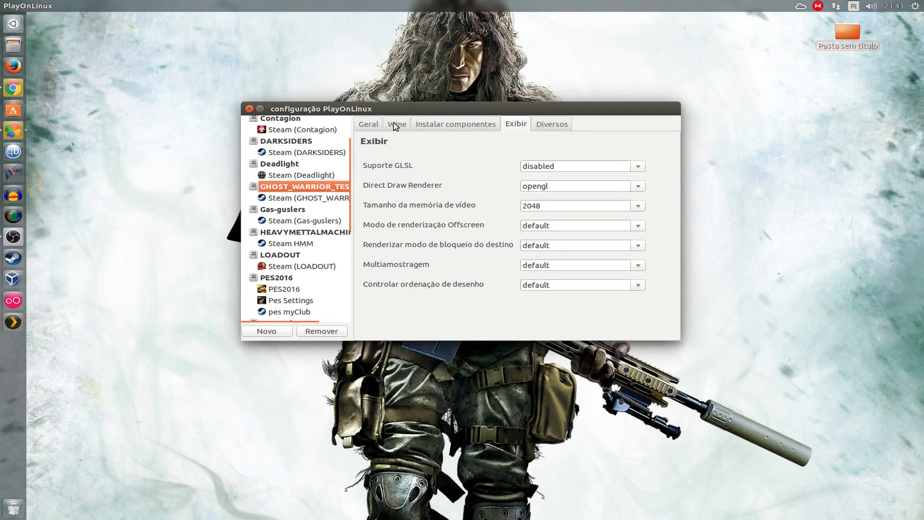
# - Run sniper-ghost-warrior-em-portugues.exe from the Traduções folder in Downloads inside the selected virtual drive
pyautogui.click(541, 125)
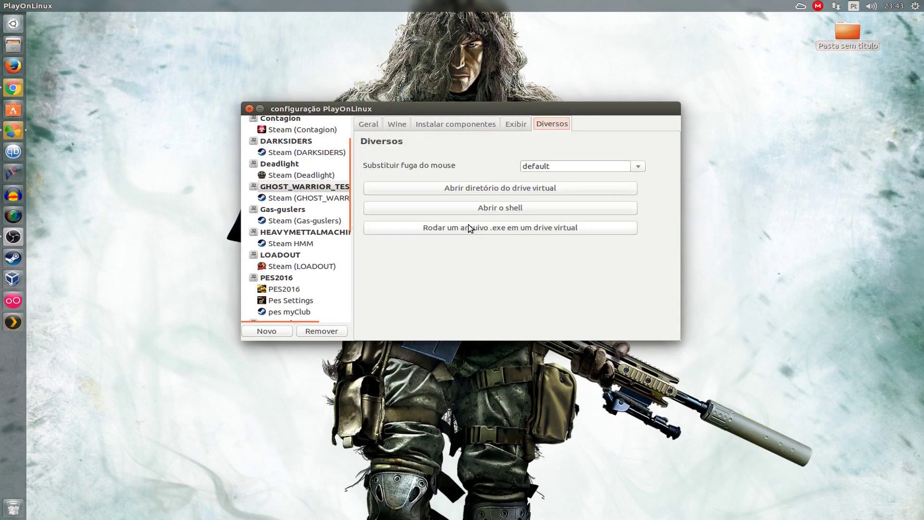
pyautogui.click(534, 227)
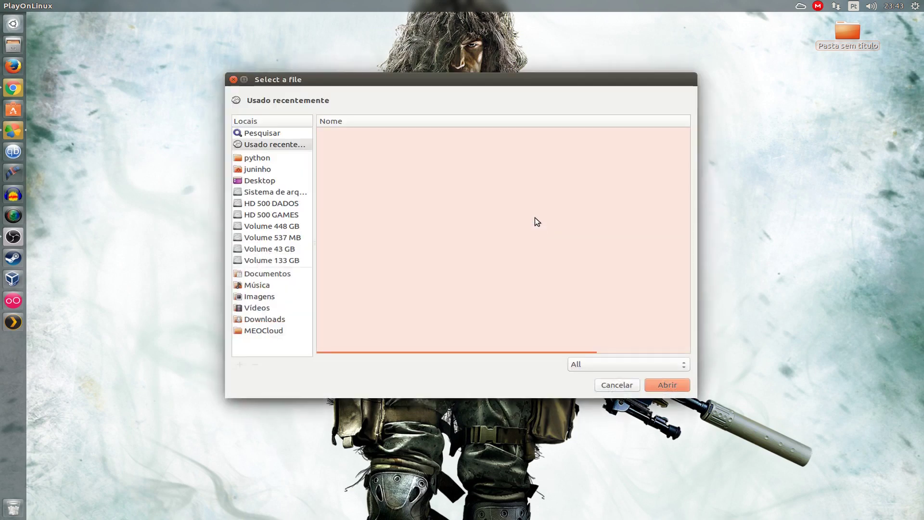
pyautogui.click(266, 319)
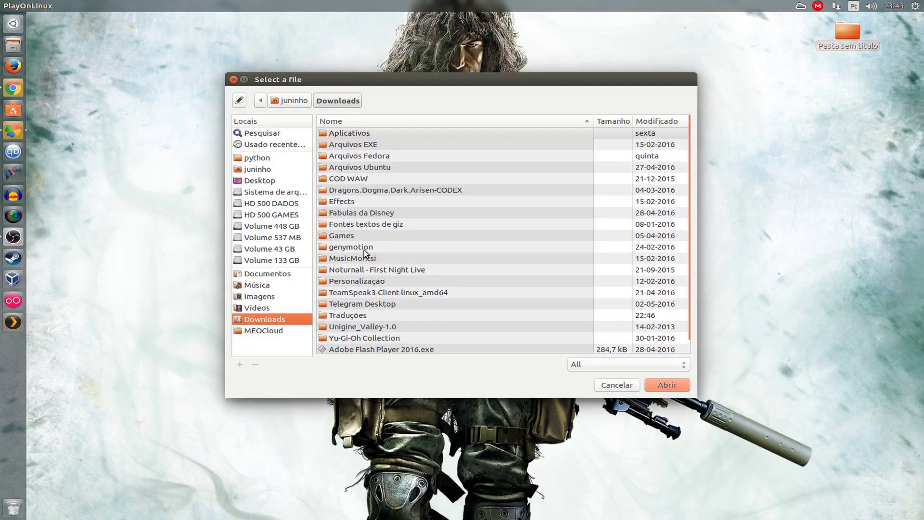
pyautogui.doubleClick(353, 315)
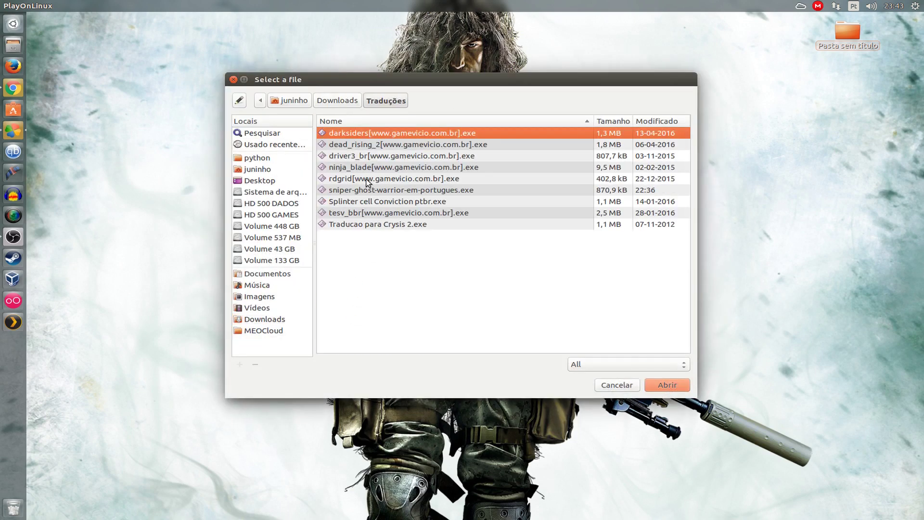
pyautogui.click(457, 193)
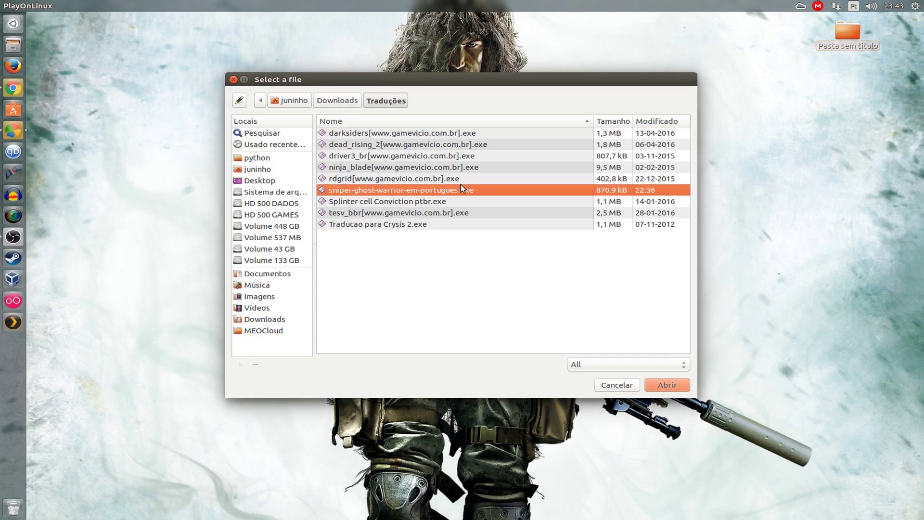
pyautogui.click(676, 383)
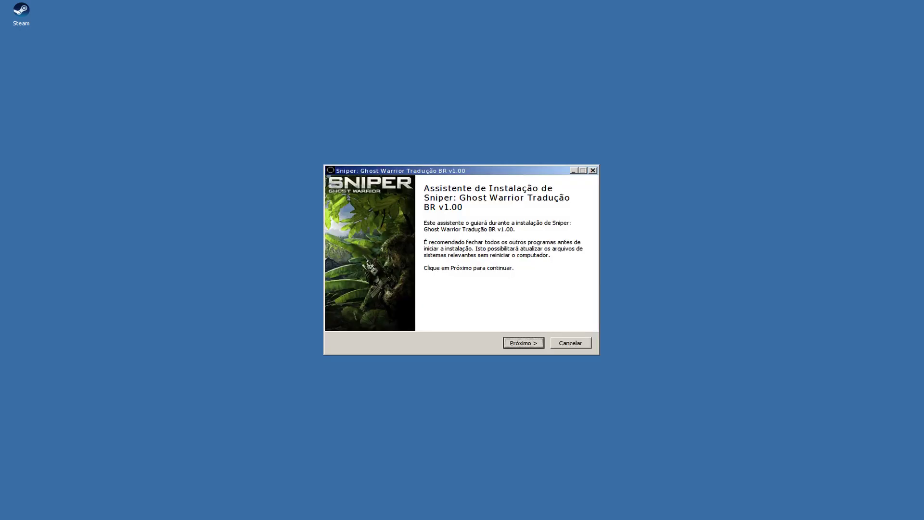
# - Advance the translation installer to its game location page and start a manual search for Sniper_x86.exe
pyautogui.click(520, 343)
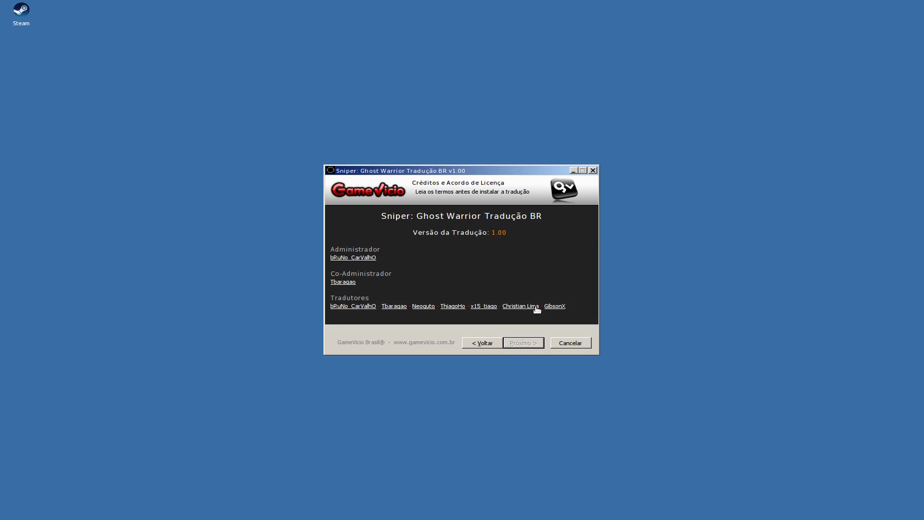
pyautogui.click(531, 343)
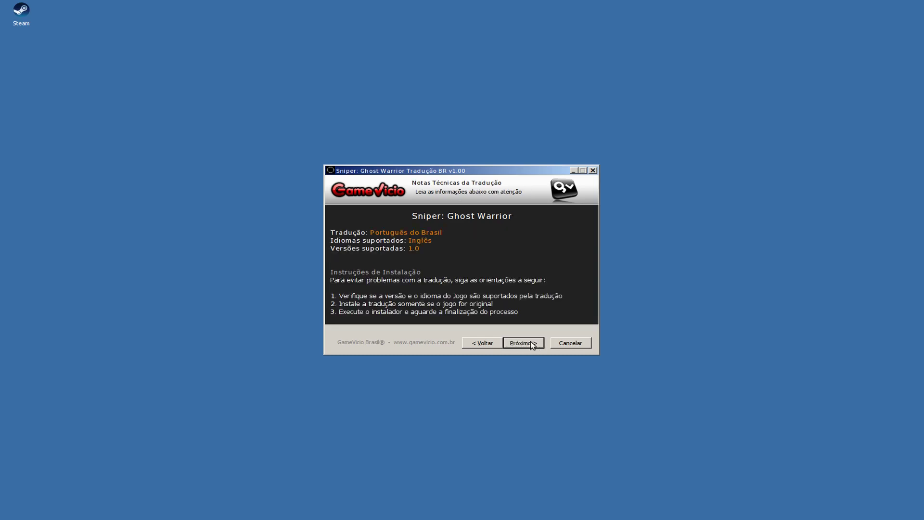
pyautogui.click(531, 344)
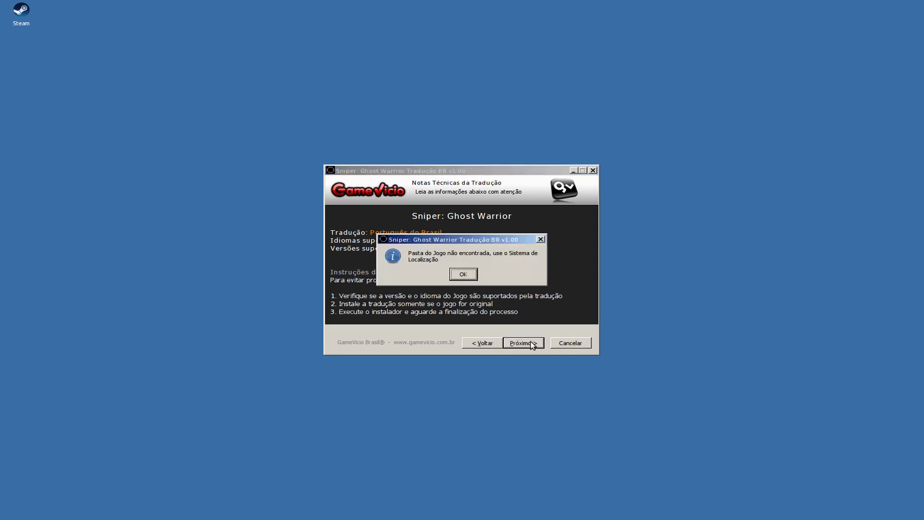
pyautogui.click(464, 274)
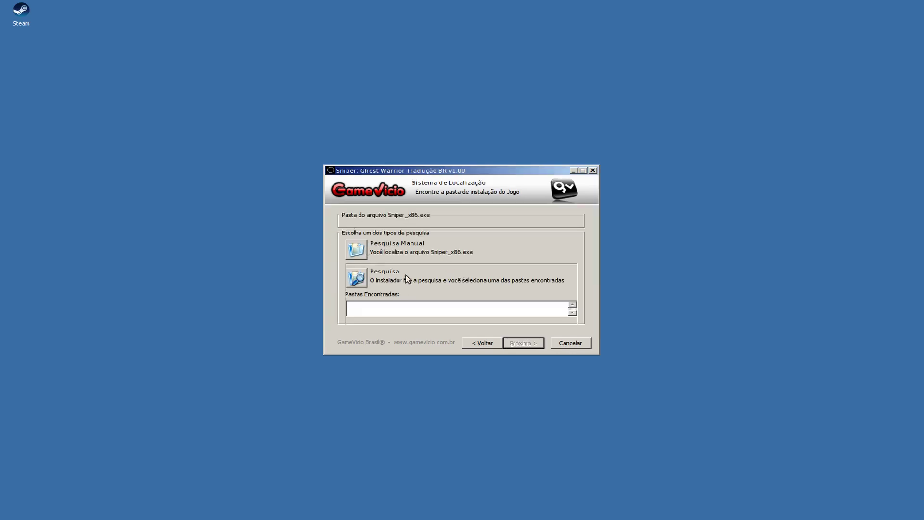
pyautogui.click(360, 248)
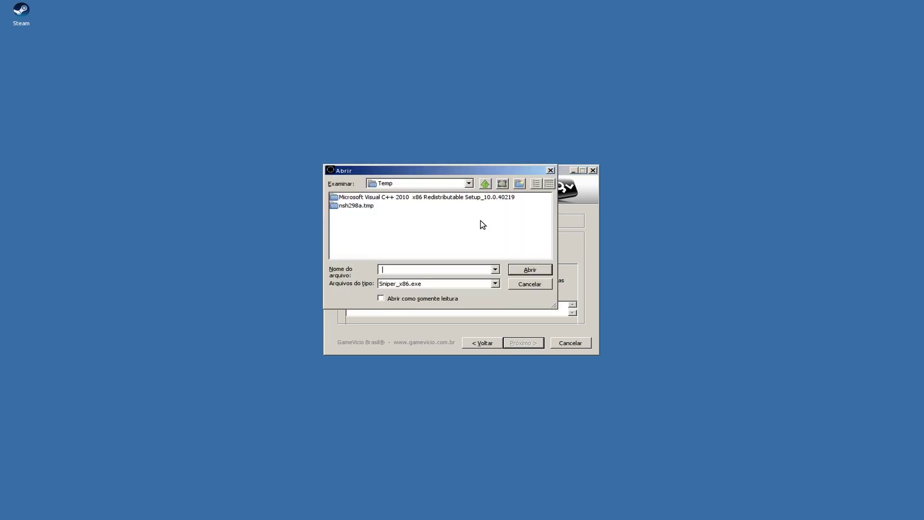
pyautogui.click(468, 183)
pyautogui.scroll(1, 467, 195)
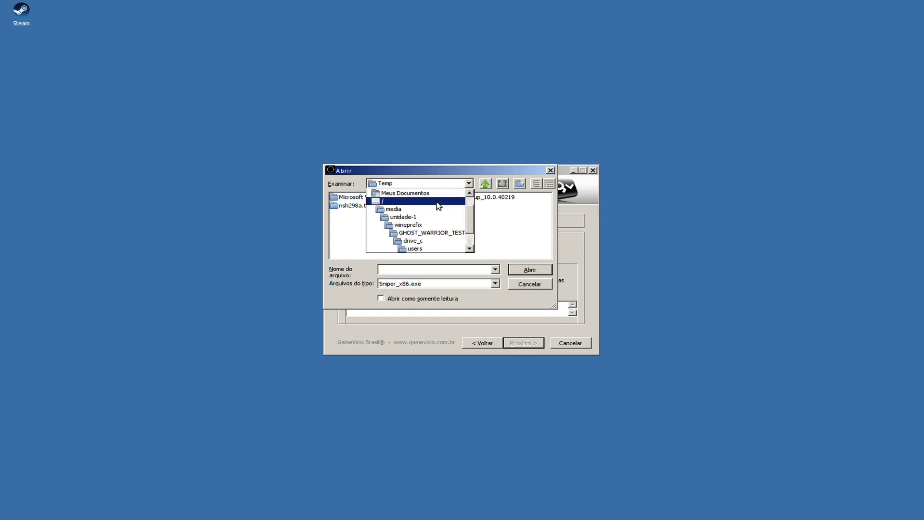
pyautogui.click(469, 192)
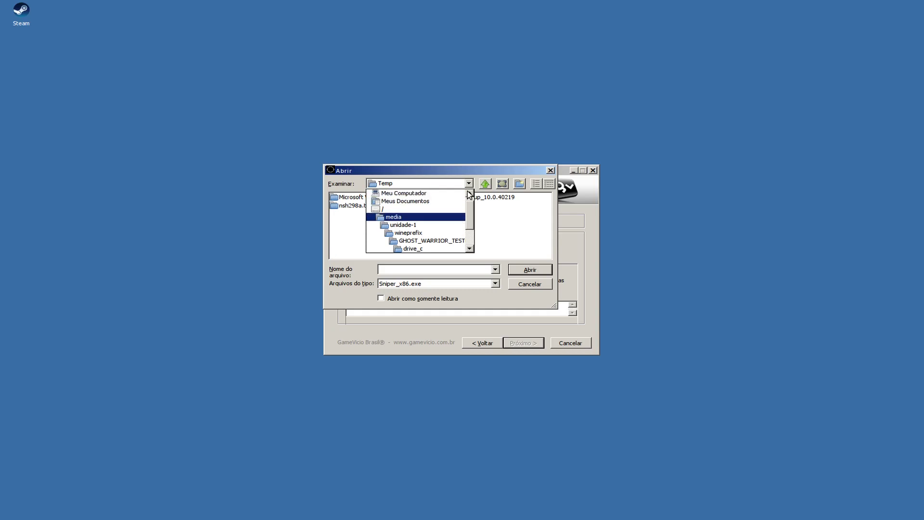
pyautogui.click(469, 193)
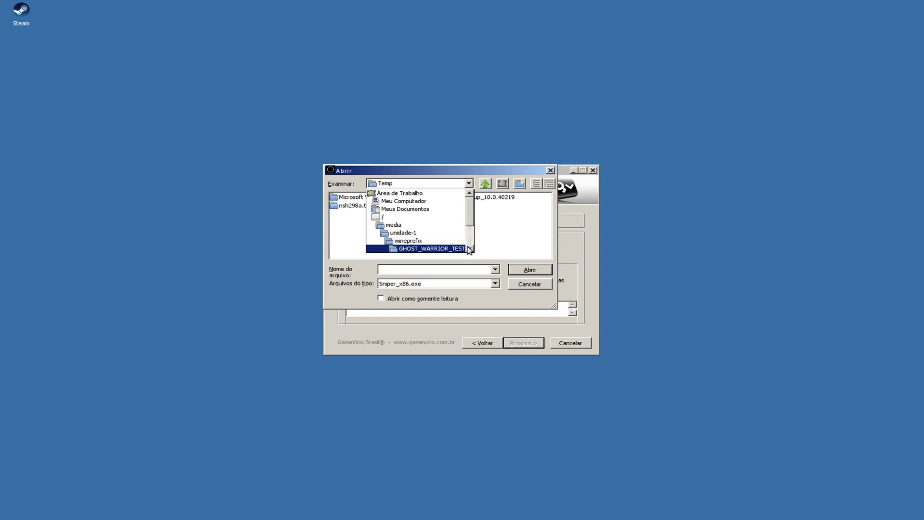
pyautogui.click(509, 246)
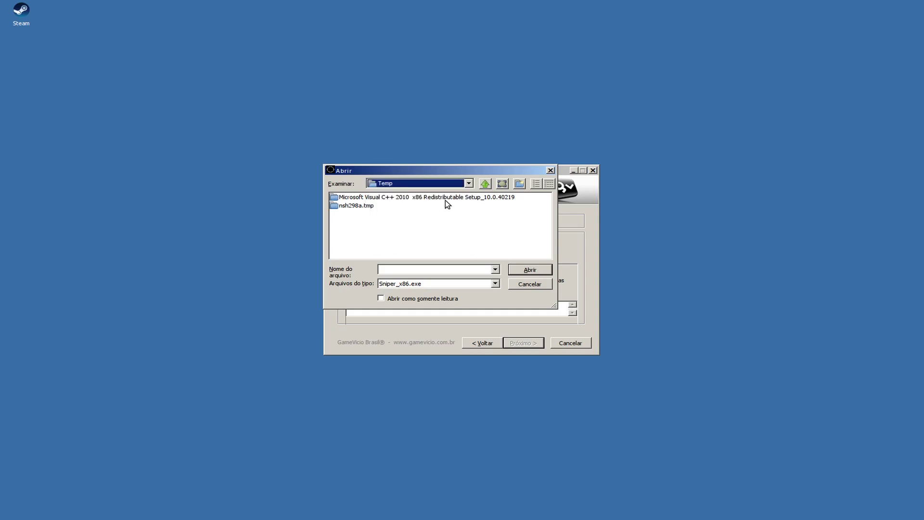
pyautogui.click(485, 184)
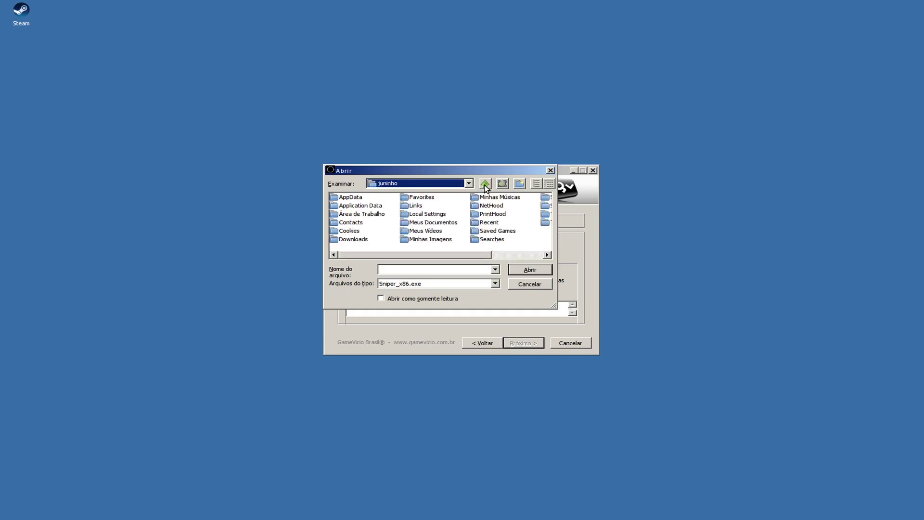
pyautogui.click(484, 184)
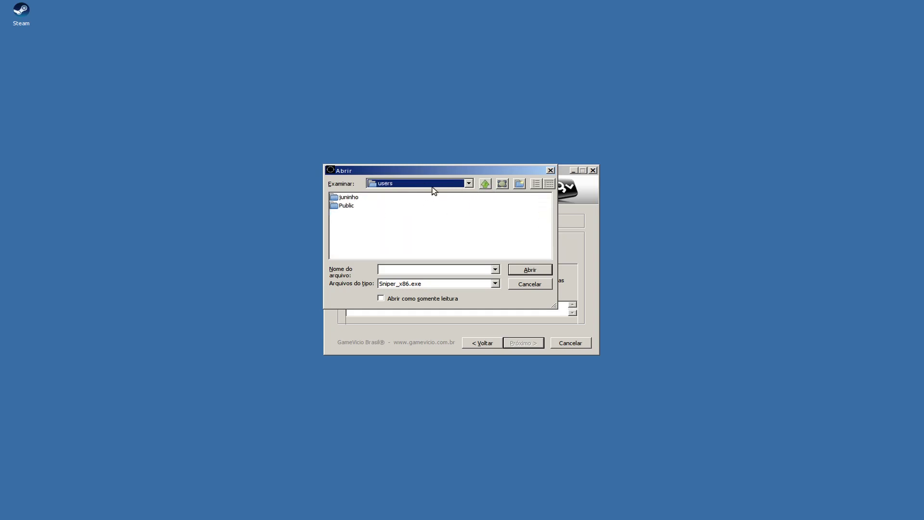
pyautogui.doubleClick(353, 198)
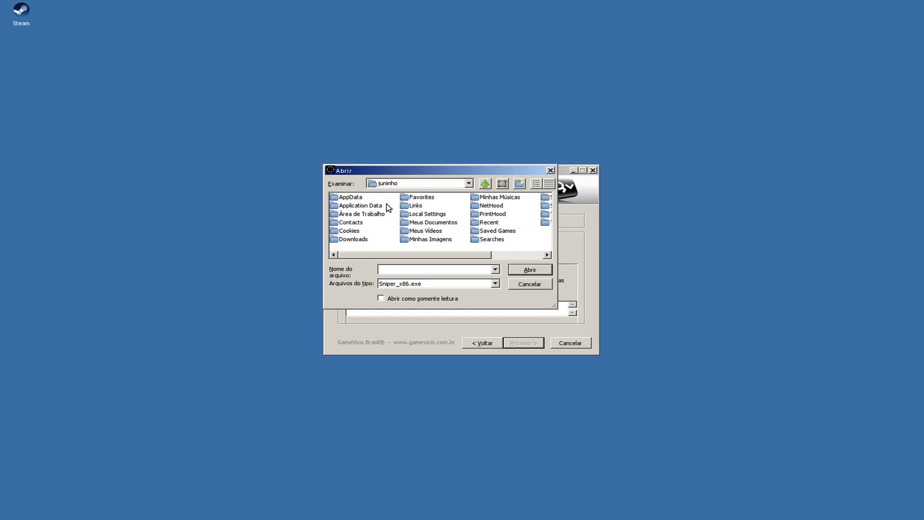
# - Browse to the Steam folder inside Program Files on drive_c
pyautogui.click(468, 184)
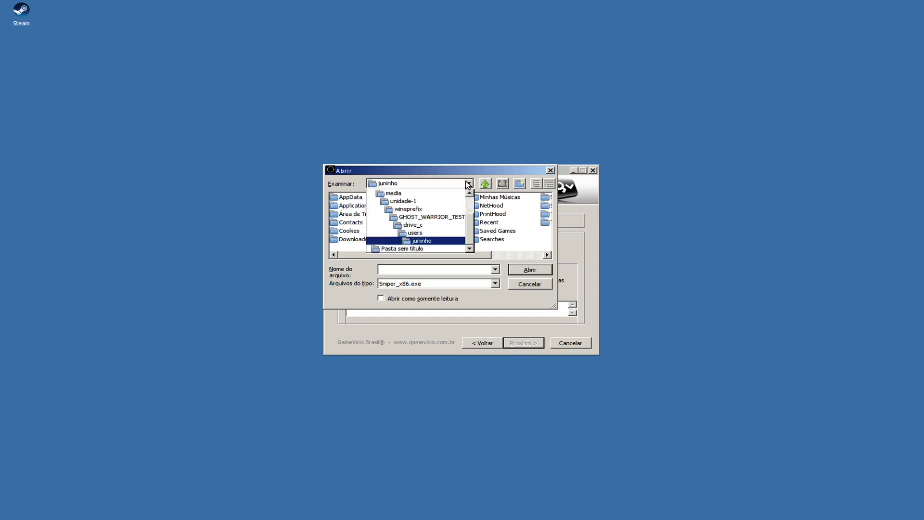
pyautogui.click(458, 225)
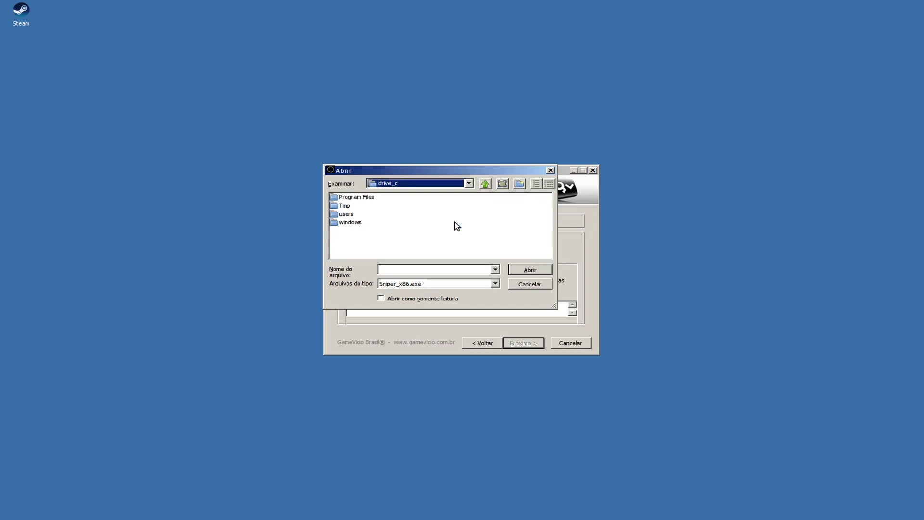
pyautogui.doubleClick(356, 199)
pyautogui.doubleClick(350, 217)
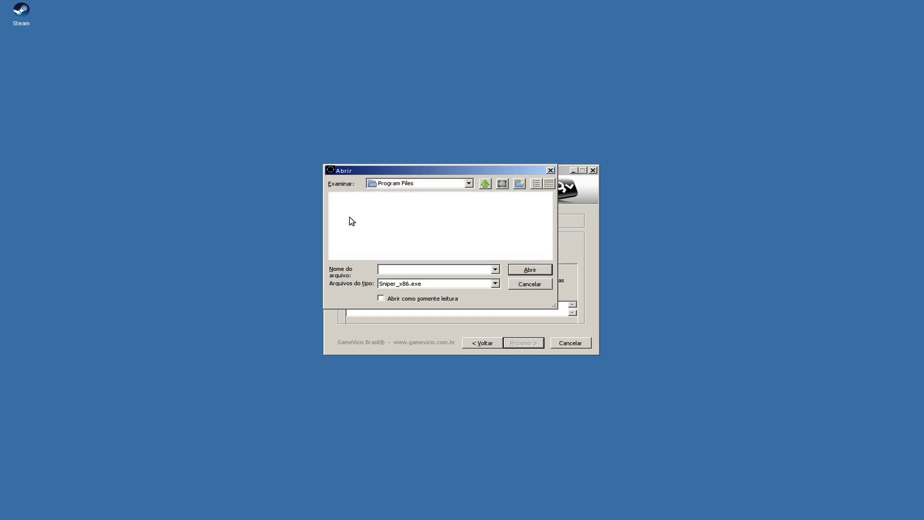
# - Open Sniper_x86.exe from the steamapps/common/Sniper Ghost Warrior folder as the game's location
pyautogui.click(518, 255)
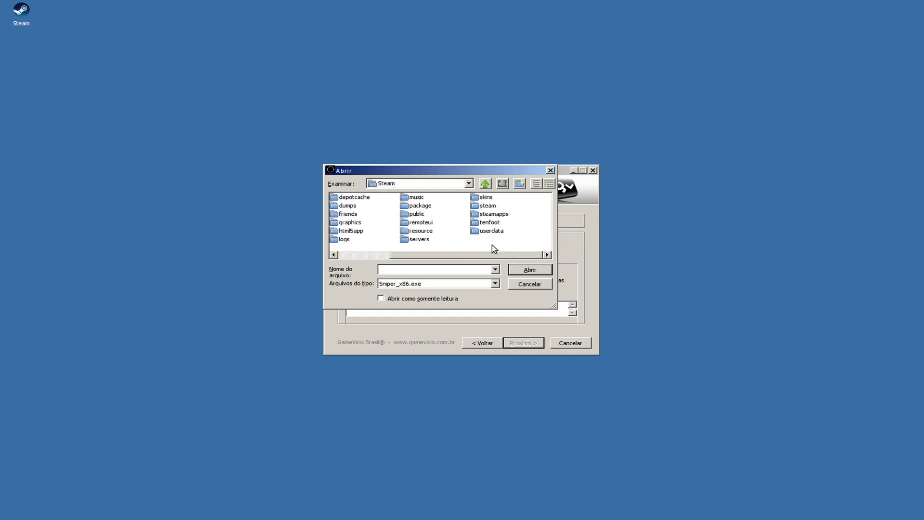
pyautogui.click(488, 215)
pyautogui.doubleClick(489, 215)
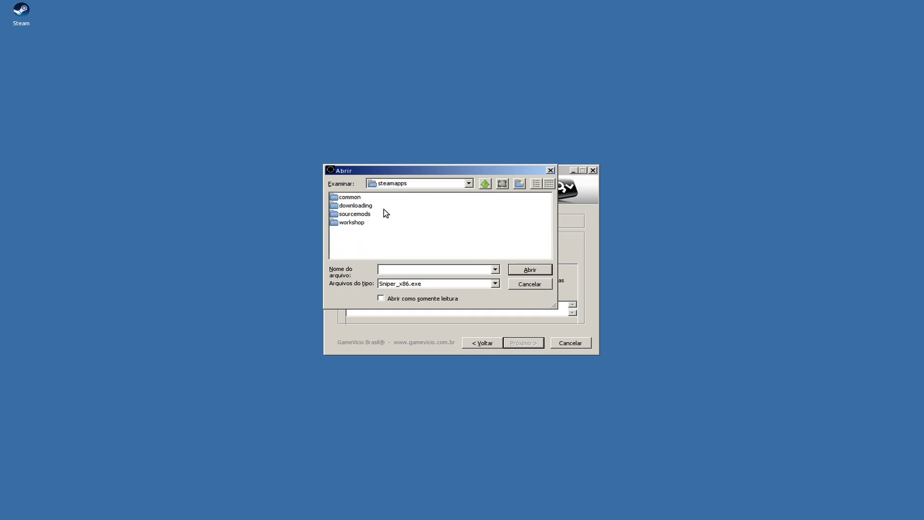
pyautogui.doubleClick(347, 198)
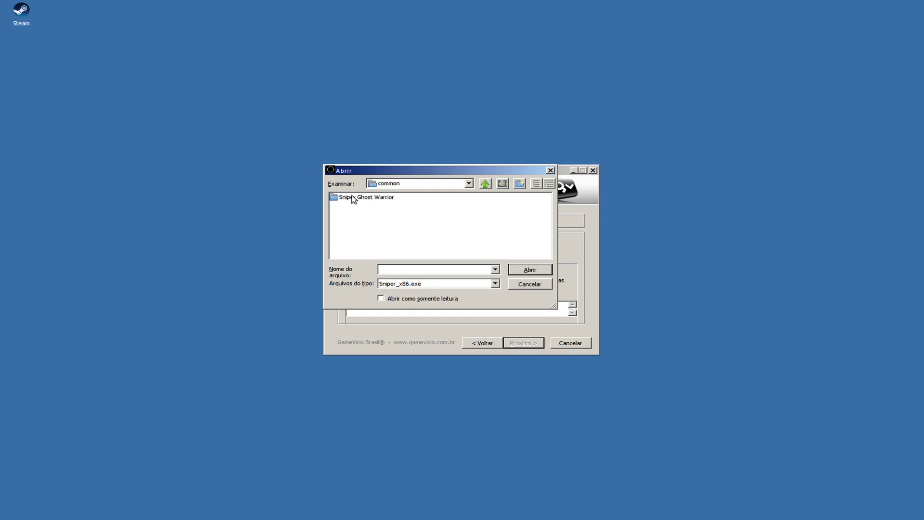
pyautogui.doubleClick(364, 198)
pyautogui.click(364, 223)
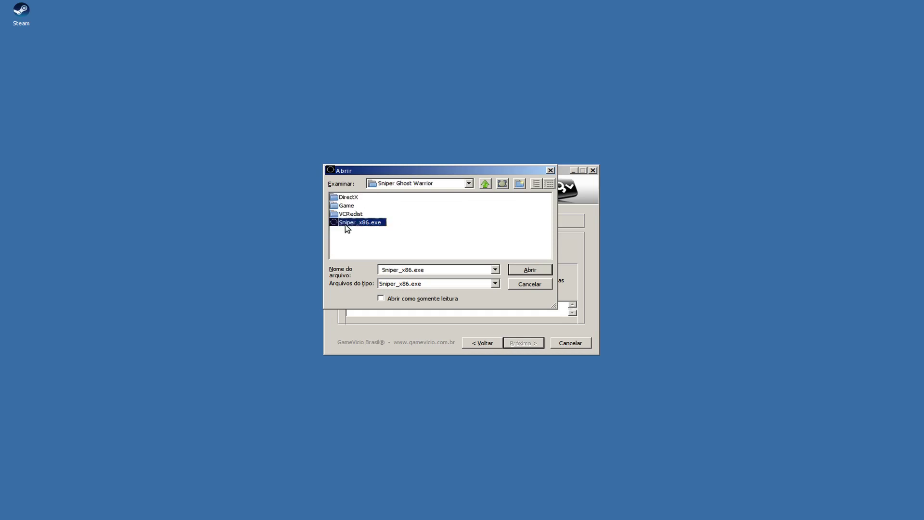
pyautogui.click(529, 270)
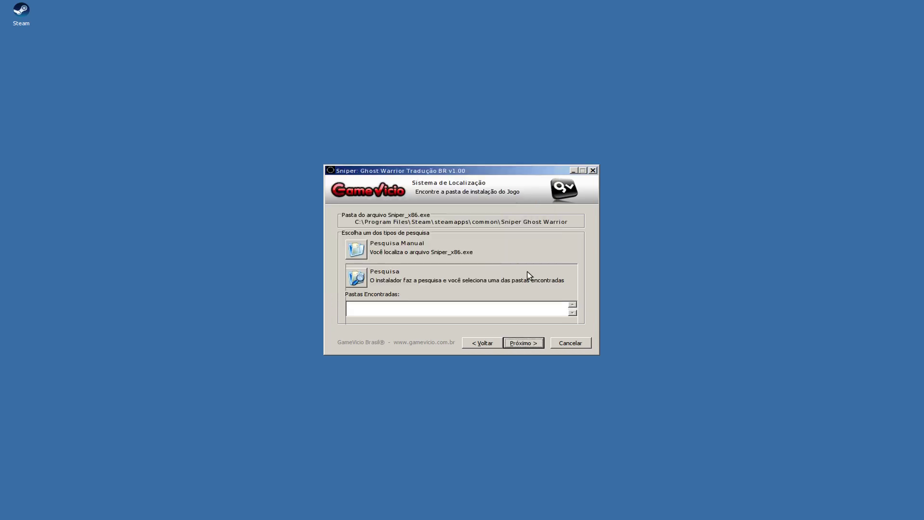
# - Install the translation into the located Sniper Ghost Warrior folder and finish the wizard without launching the game
pyautogui.click(525, 343)
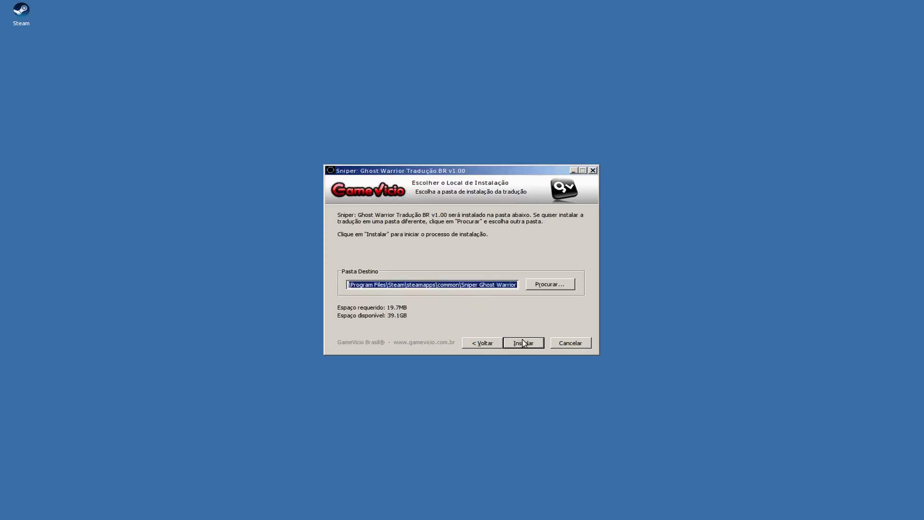
pyautogui.click(512, 345)
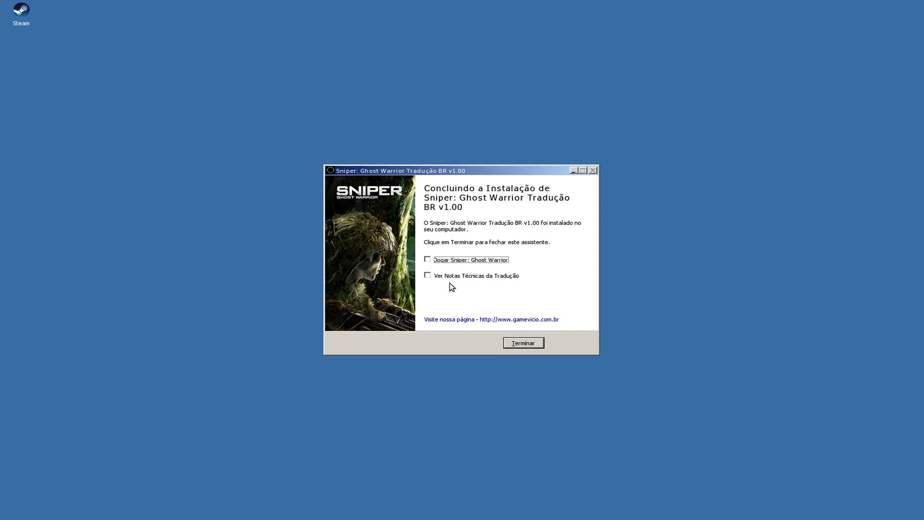
pyautogui.click(523, 345)
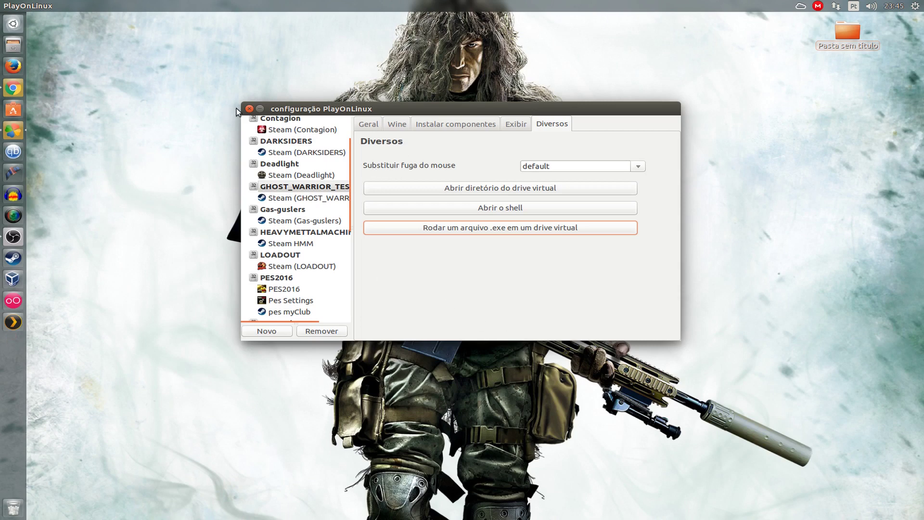
# - Run Steam (GHOST_WARRIOR_TESTE) from the main PlayOnLinux window and minimize both the main and configuration windows
pyautogui.click(259, 109)
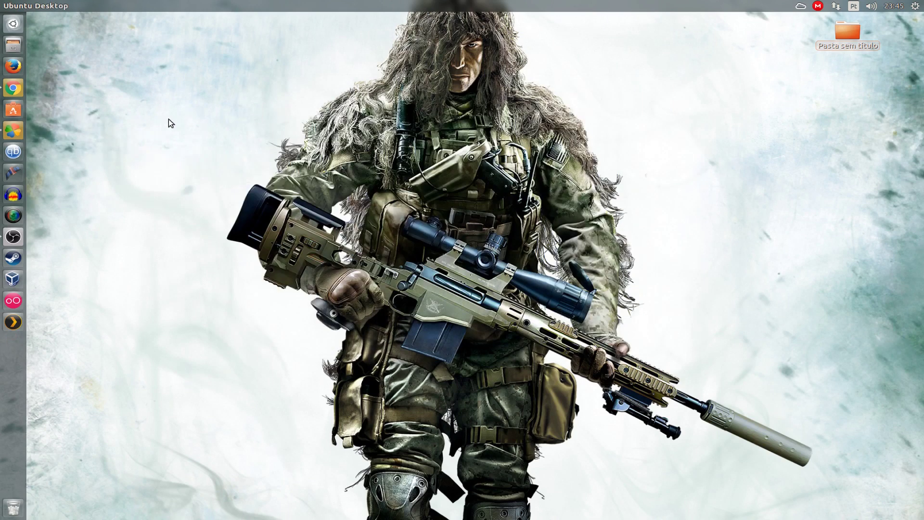
pyautogui.click(11, 131)
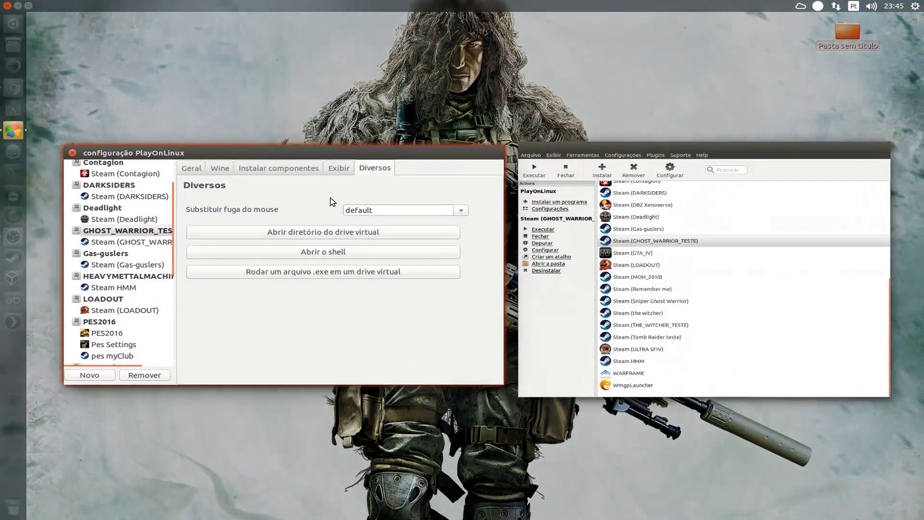
pyautogui.click(553, 217)
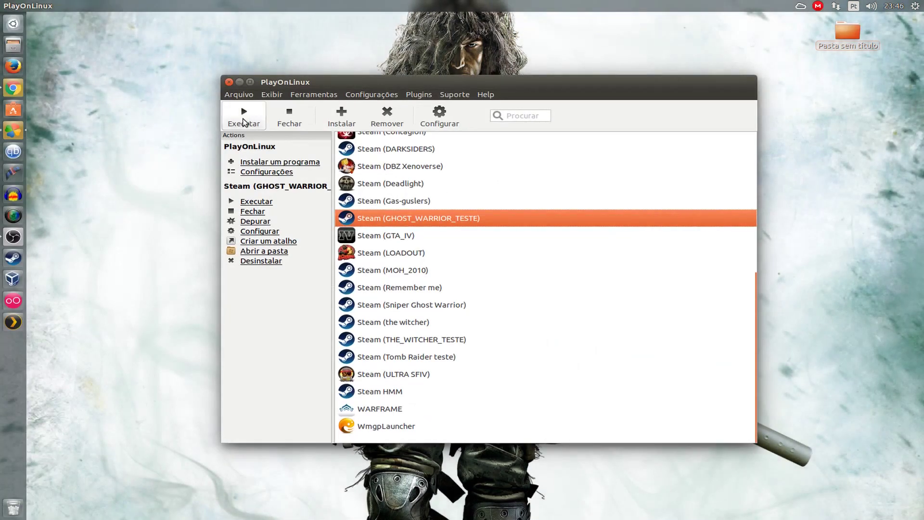
pyautogui.click(238, 83)
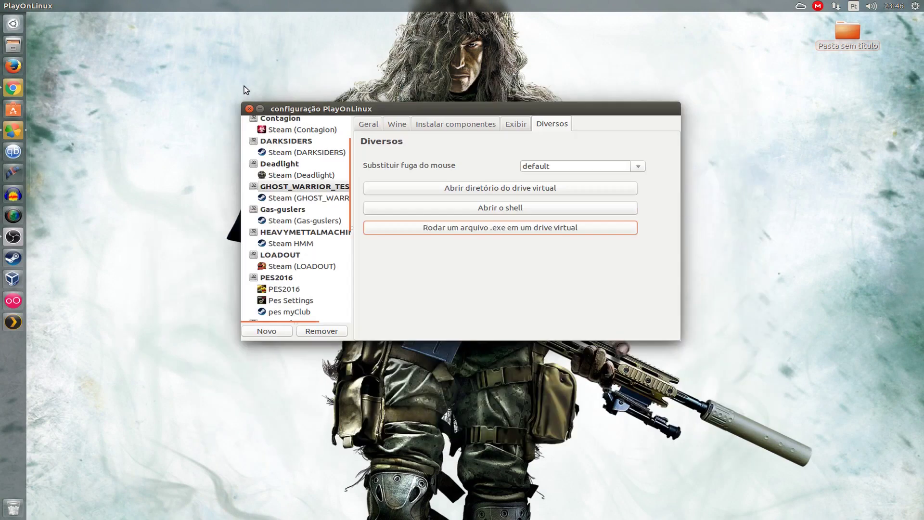
pyautogui.click(261, 108)
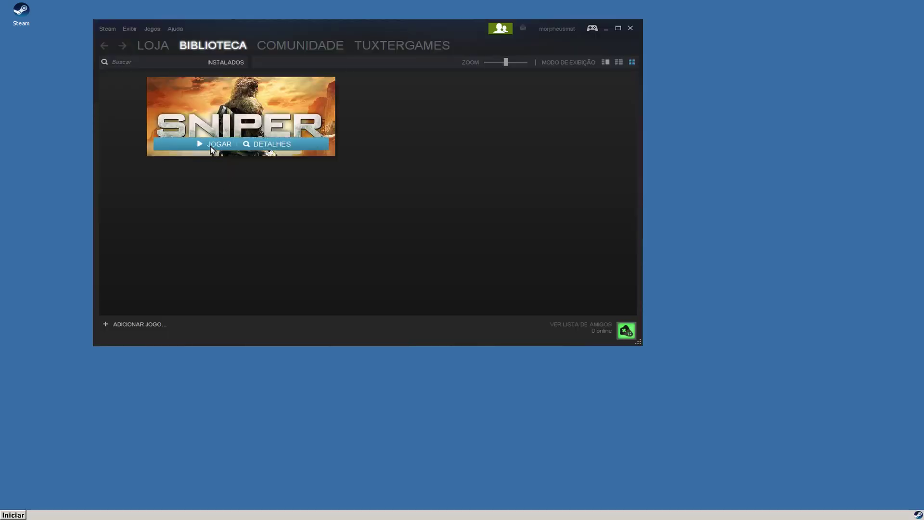
# - Launch Sniper: Ghost Warrior from the Steam library and enter the game with the existing player profile
pyautogui.click(210, 144)
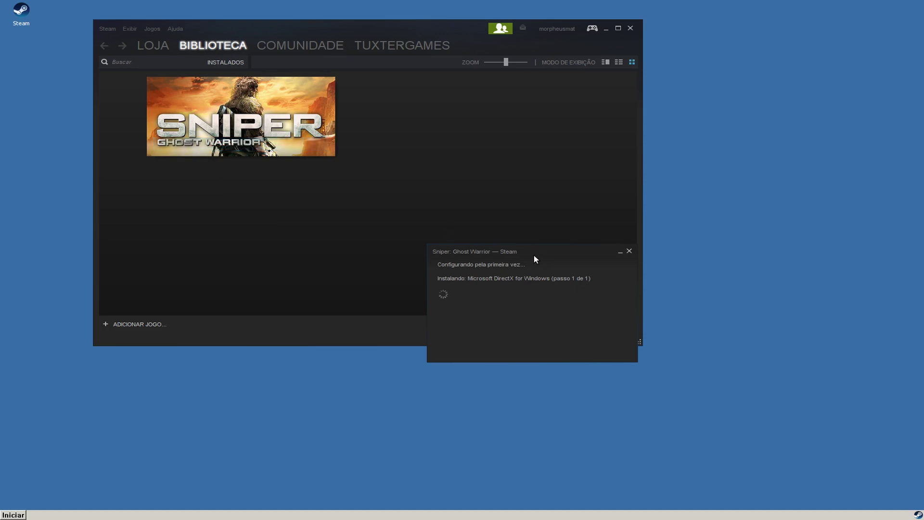
pyautogui.moveTo(533, 254); pyautogui.dragTo(469, 227)
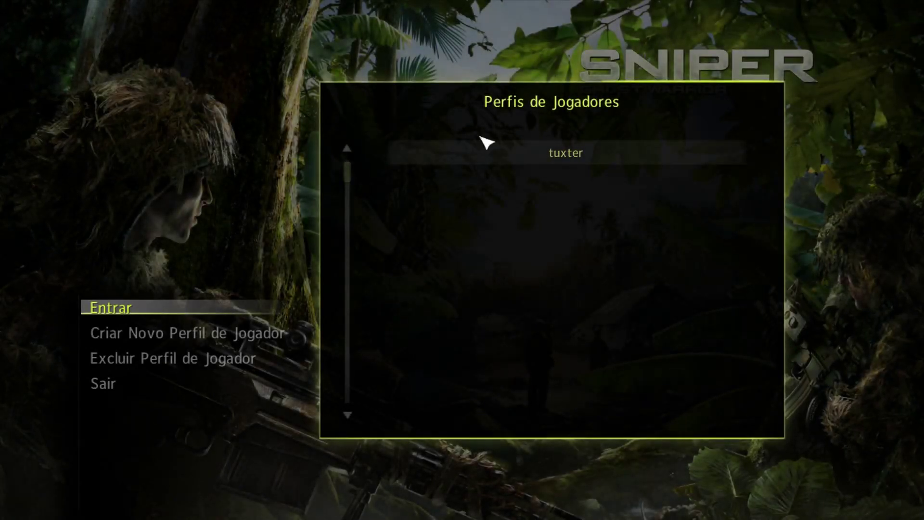
pyautogui.click(564, 158)
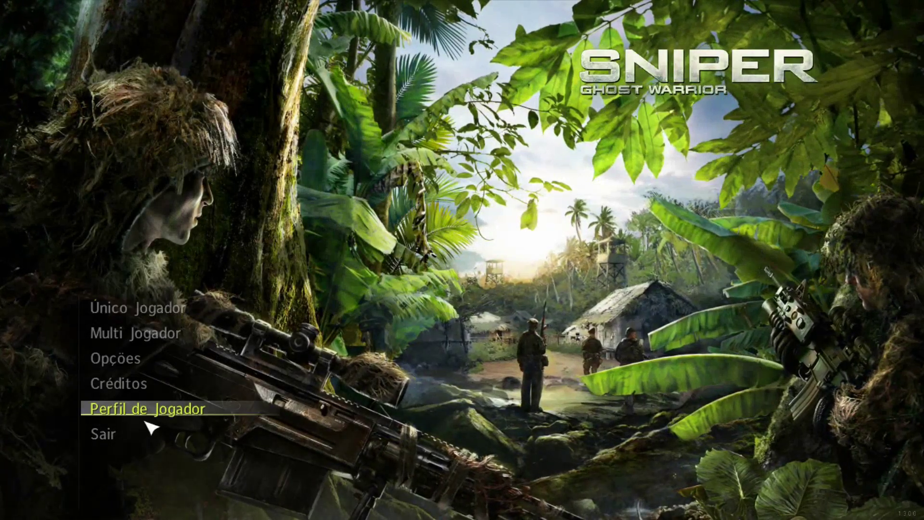
# - Check the translated options menu of the game, then quit the game to the Steam library
pyautogui.click(116, 359)
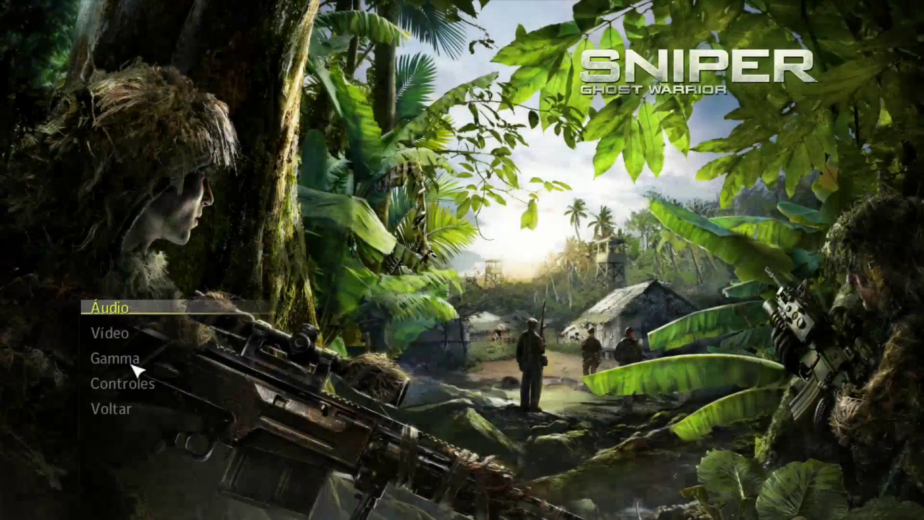
pyautogui.click(104, 407)
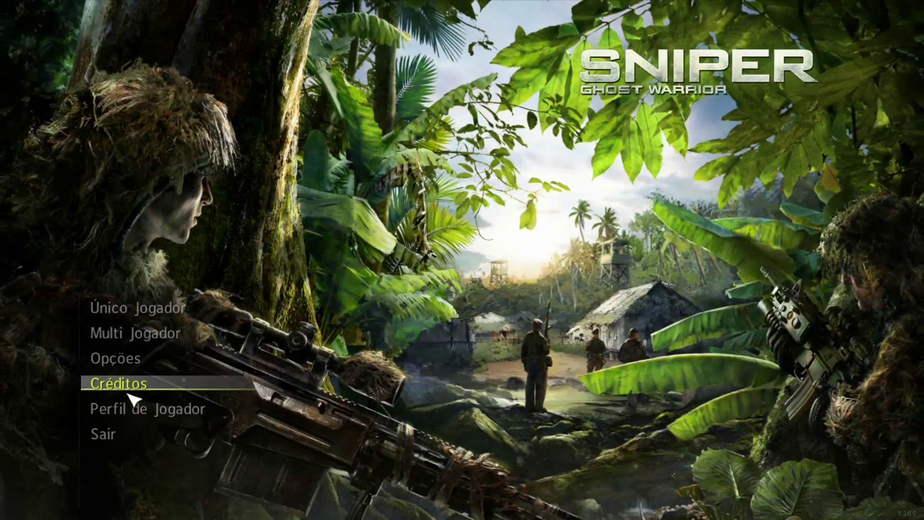
pyautogui.click(111, 434)
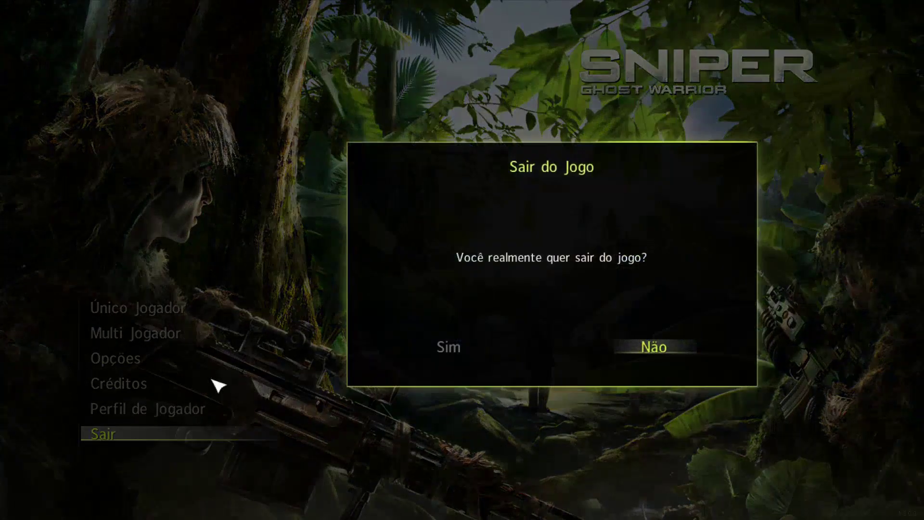
pyautogui.click(447, 361)
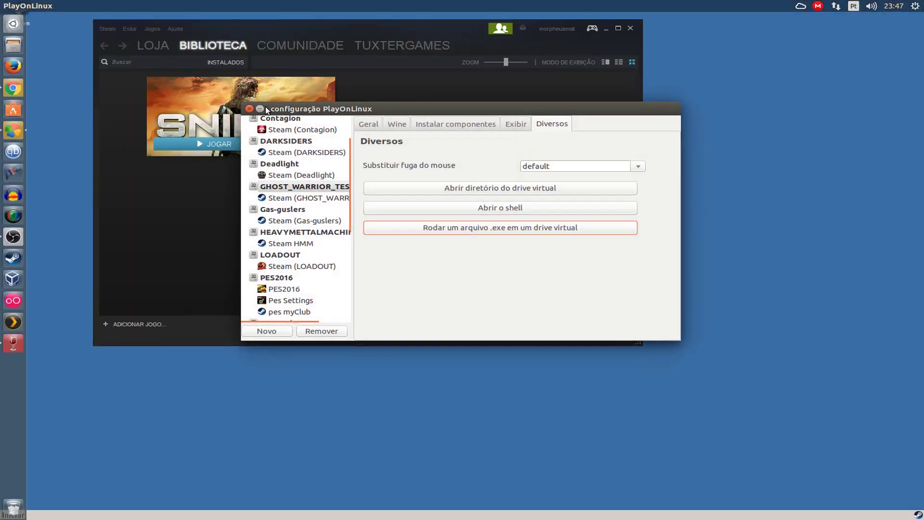
pyautogui.moveTo(288, 108); pyautogui.dragTo(341, 214)
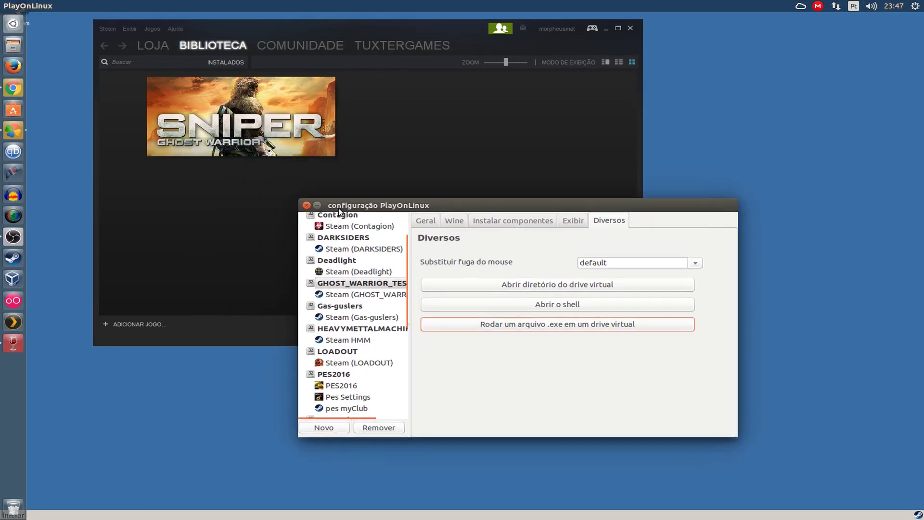